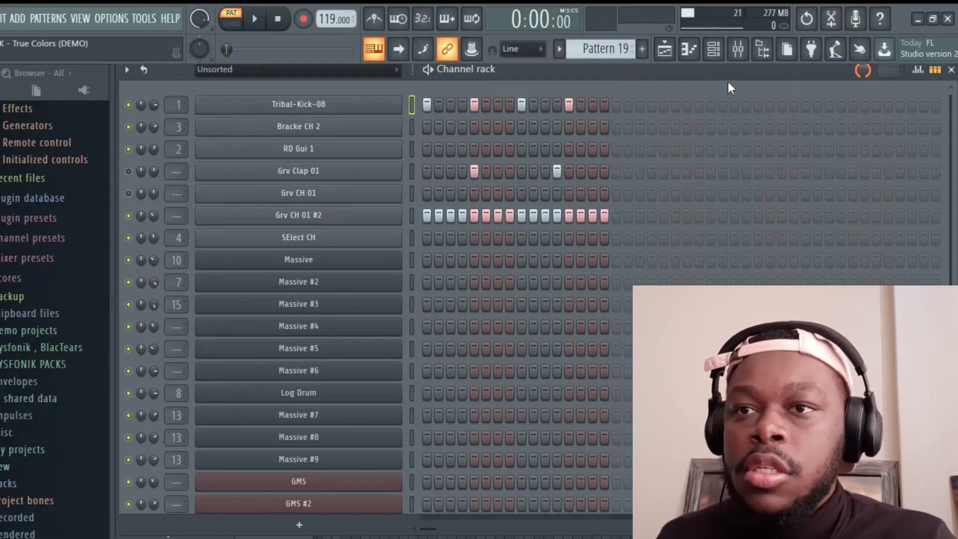
- Mute the SElect CH channel and play the True Colors pattern, adjusting the listening volume
{"action": "left_click_drag", "start_coordinate": [724, 73], "coordinate": [724, 79]}
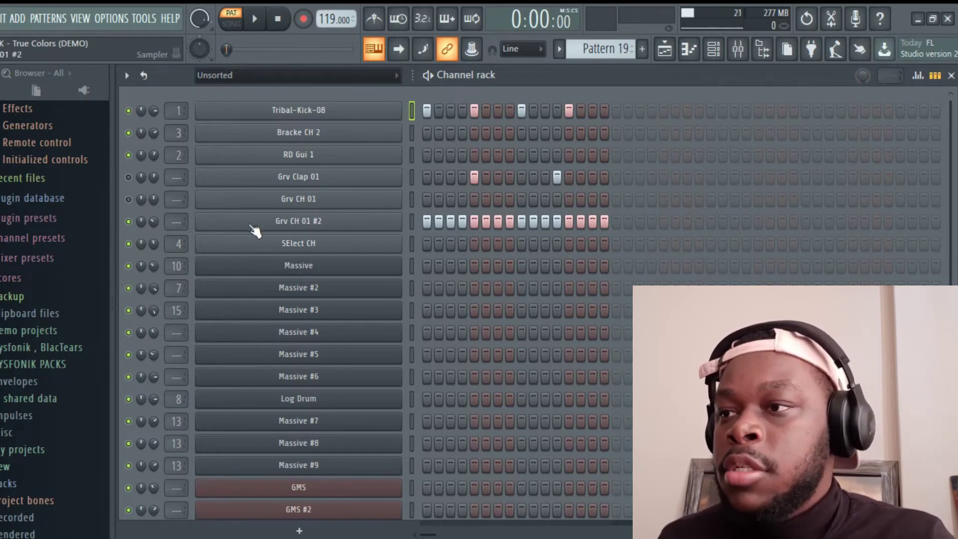
{"action": "left_click", "coordinate": [128, 243]}
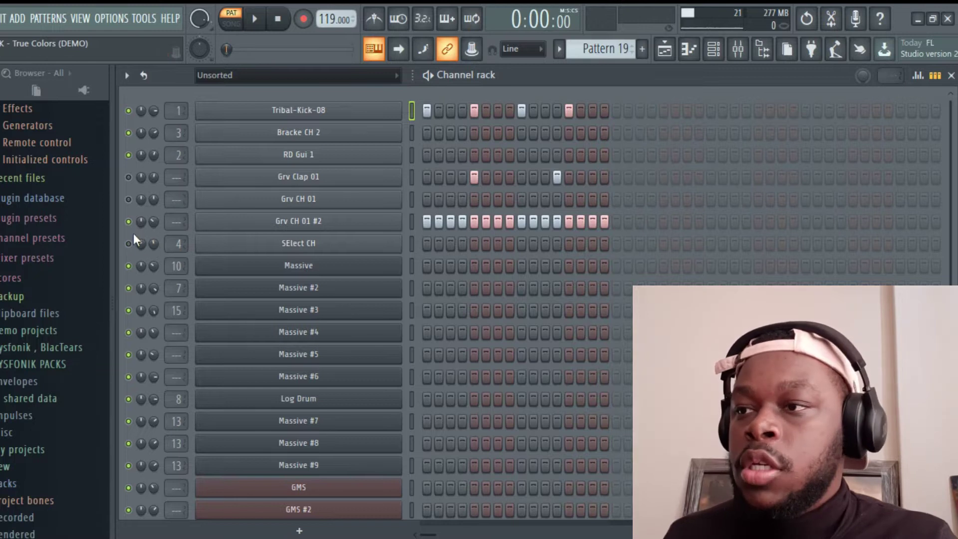
{"action": "key", "text": "space"}
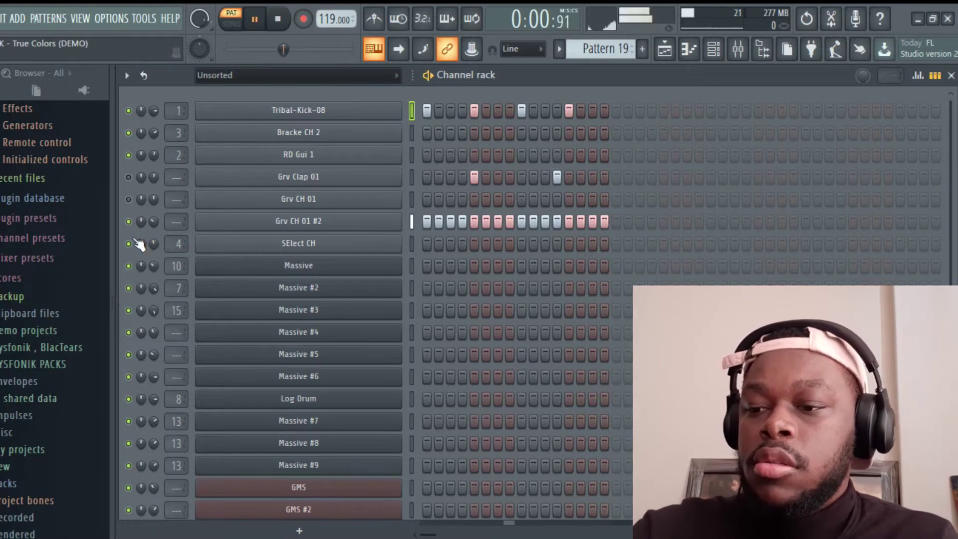
{"action": "key", "text": "XF86AudioLowerVolume"}
{"action": "key", "text": "XF86AudioRaiseVolume"}
{"action": "key", "text": "XF86AudioRaiseVolume"}
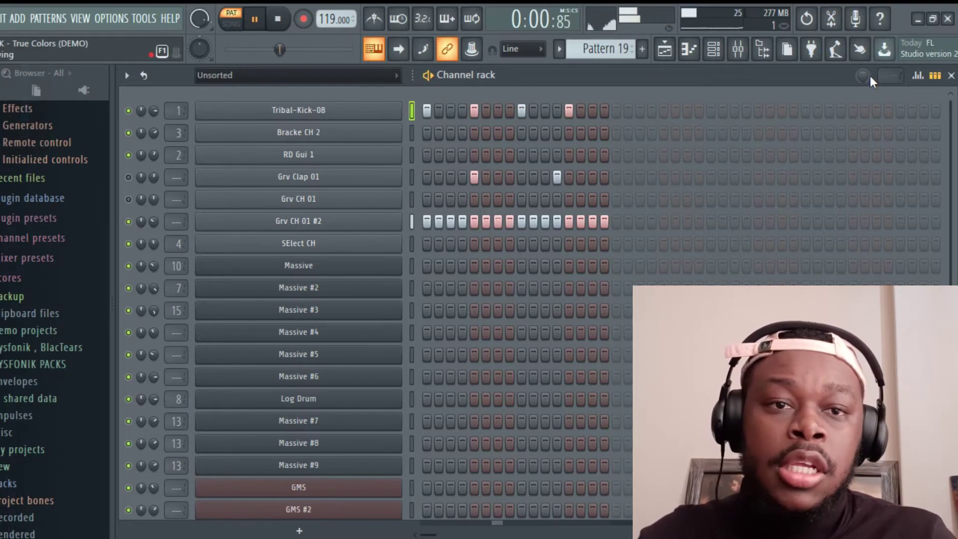
{"action": "key", "text": "space"}
{"action": "scroll", "coordinate": [866, 73], "scroll_direction": "up", "scroll_amount": 5}
{"action": "key", "text": "space"}
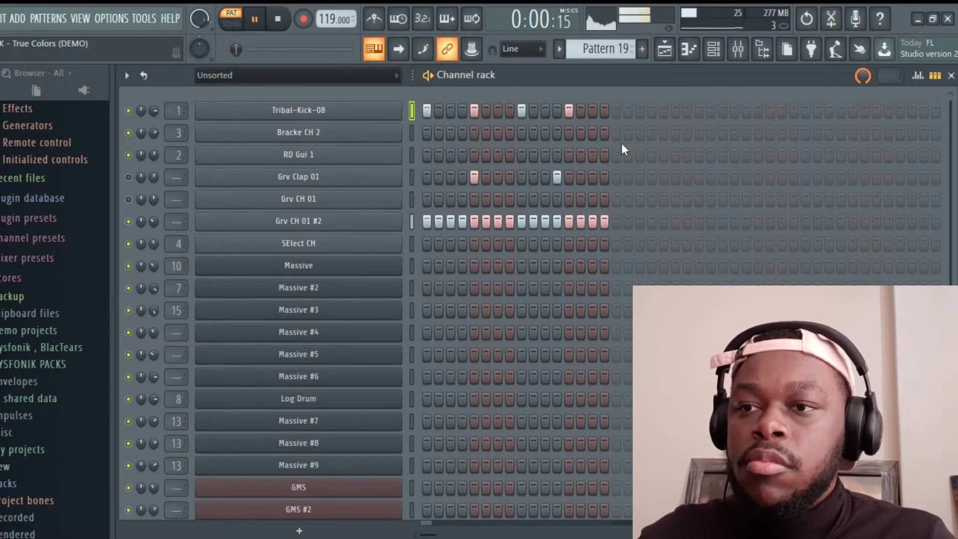
{"action": "key", "text": "space"}
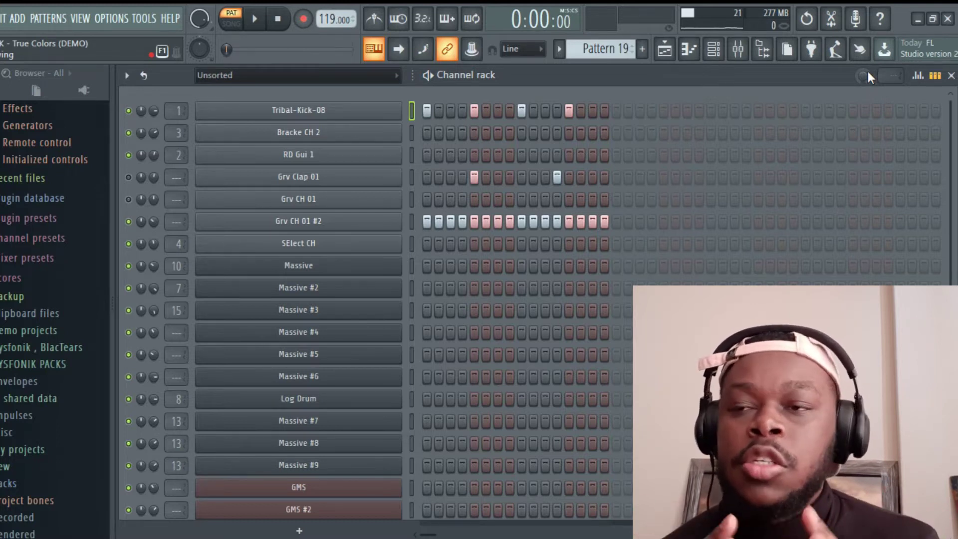
- Toggle SElect CH again and audition the pattern while muting and unmuting Grv CH 01 #2
{"action": "left_click", "coordinate": [129, 244]}
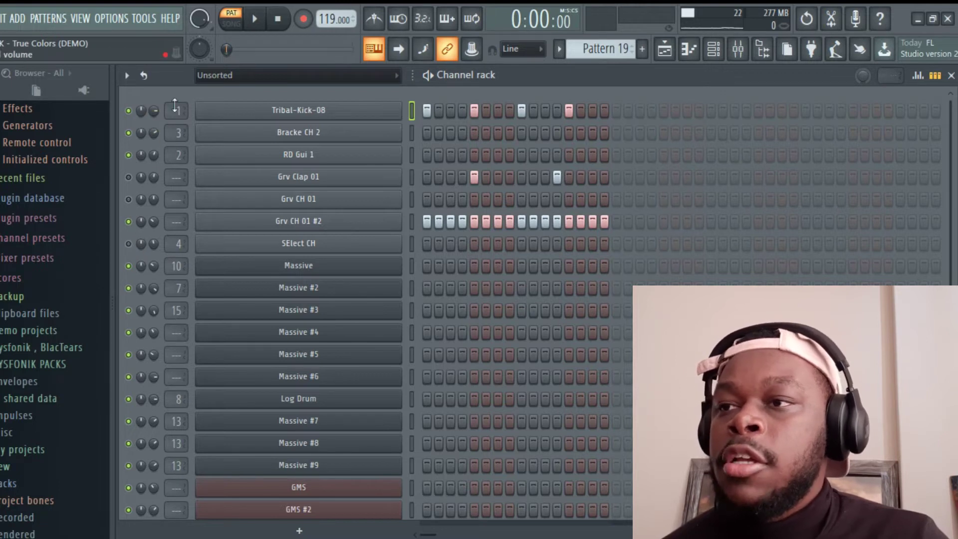
{"action": "key", "text": "space"}
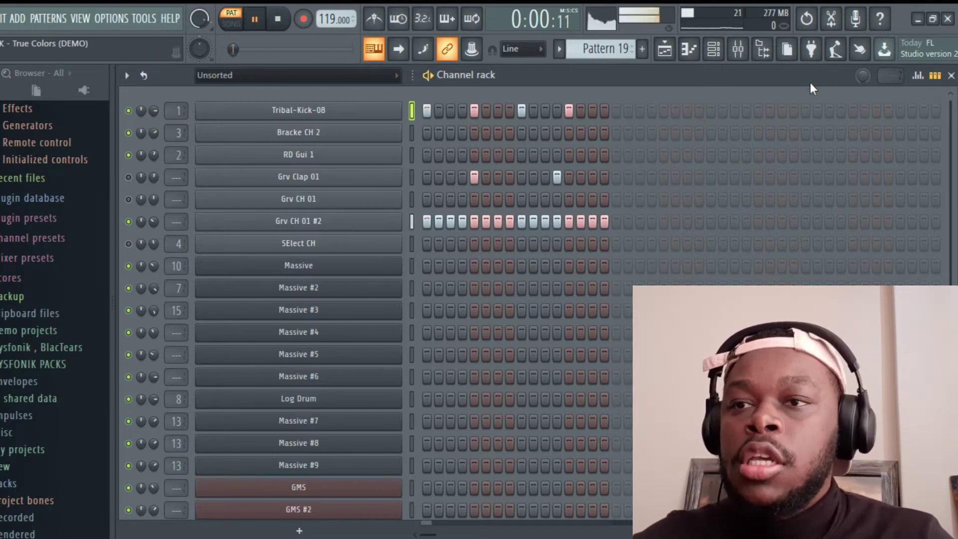
{"action": "left_click", "coordinate": [129, 221]}
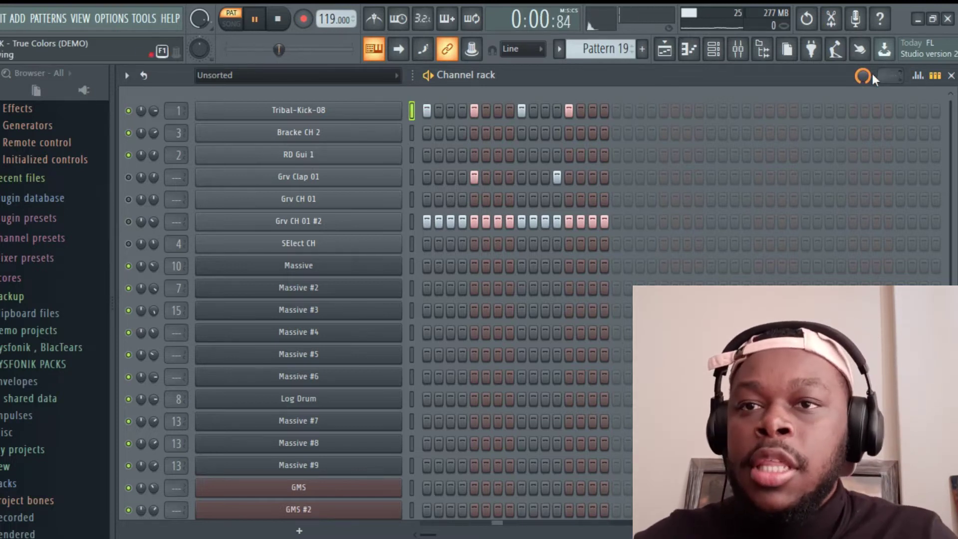
{"action": "left_click", "coordinate": [129, 221]}
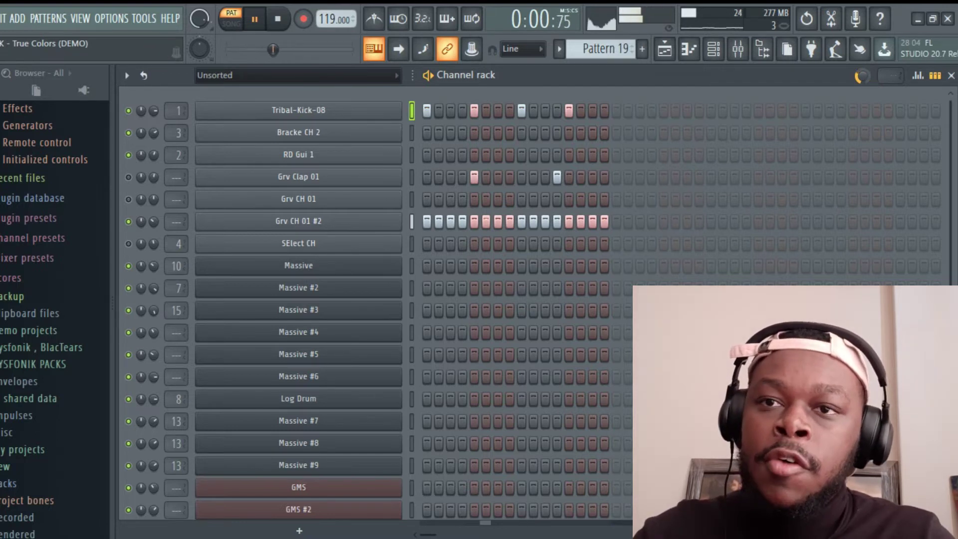
{"action": "key", "text": "space"}
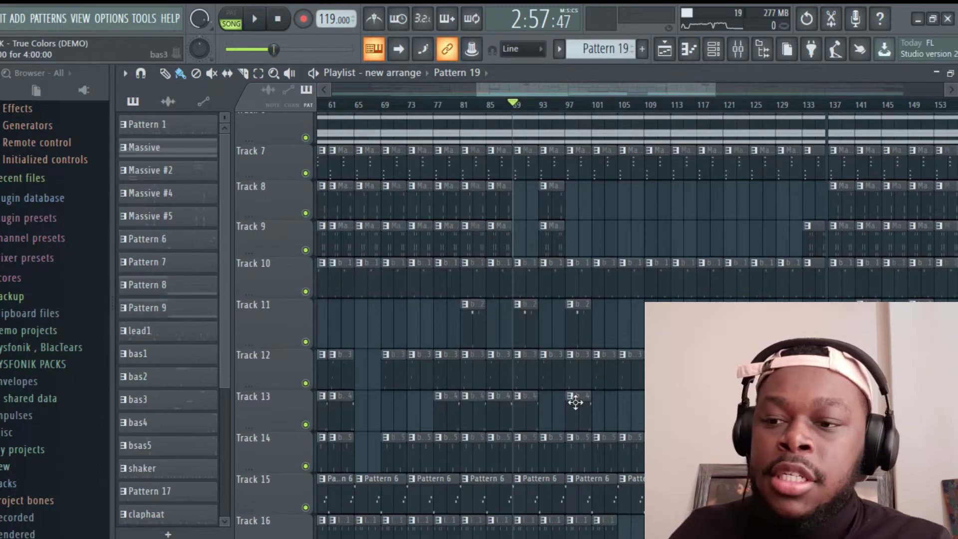
- Switch to the 1000 Lifetimes project and zoom out to show all three song clips
{"action": "left_click", "coordinate": [464, 487]}
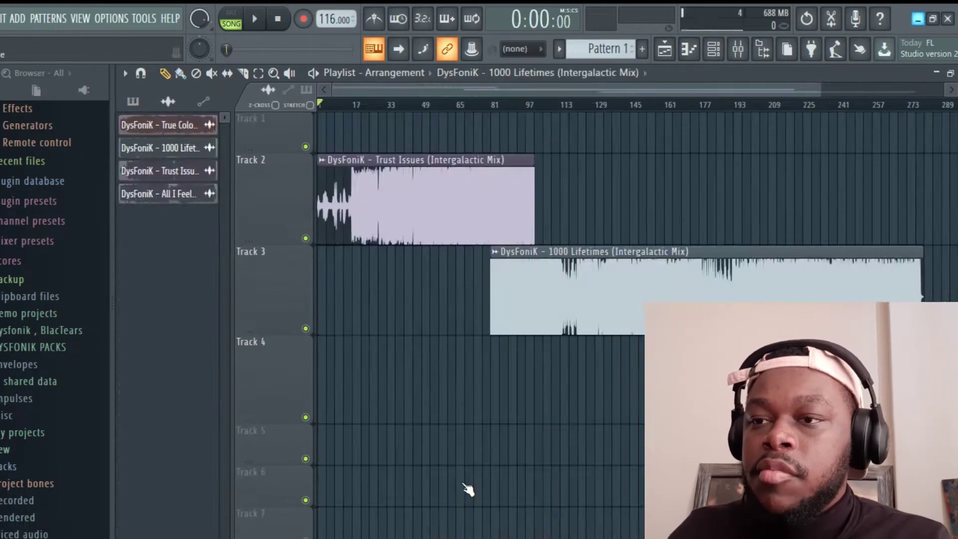
{"action": "scroll", "coordinate": [535, 113], "scroll_direction": "down", "scroll_amount": 2}
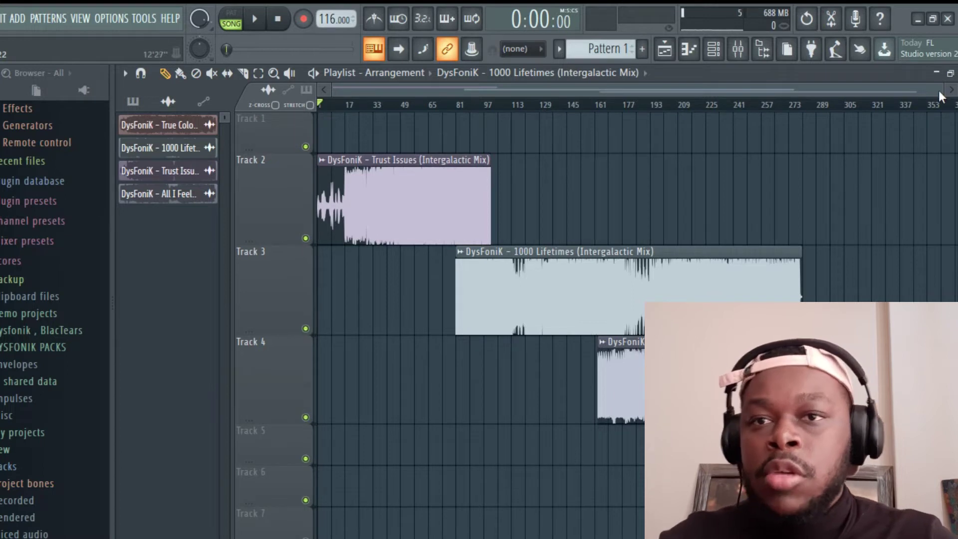
{"action": "left_click_drag", "start_coordinate": [940, 91], "coordinate": [618, 88]}
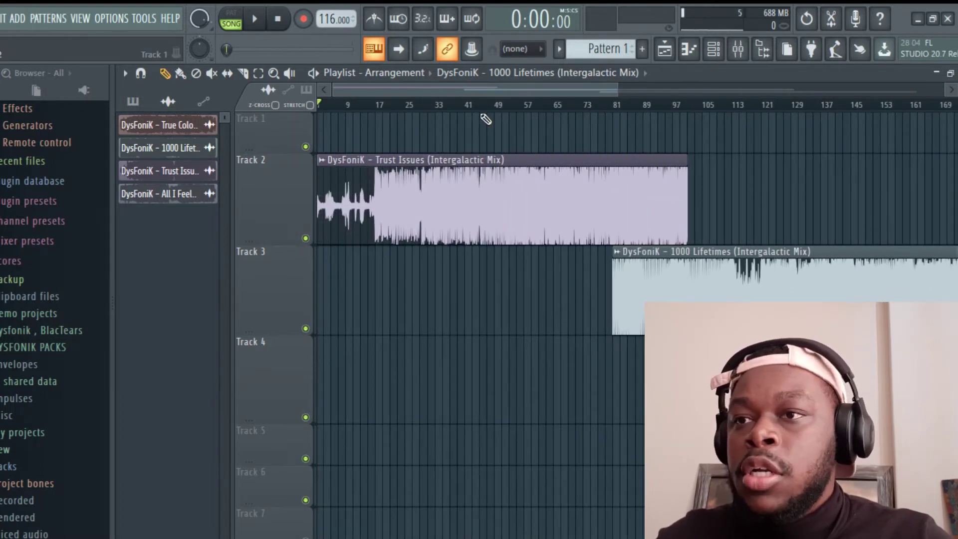
{"action": "scroll", "coordinate": [487, 115], "scroll_direction": "down", "scroll_amount": 4, "text": "ctrl"}
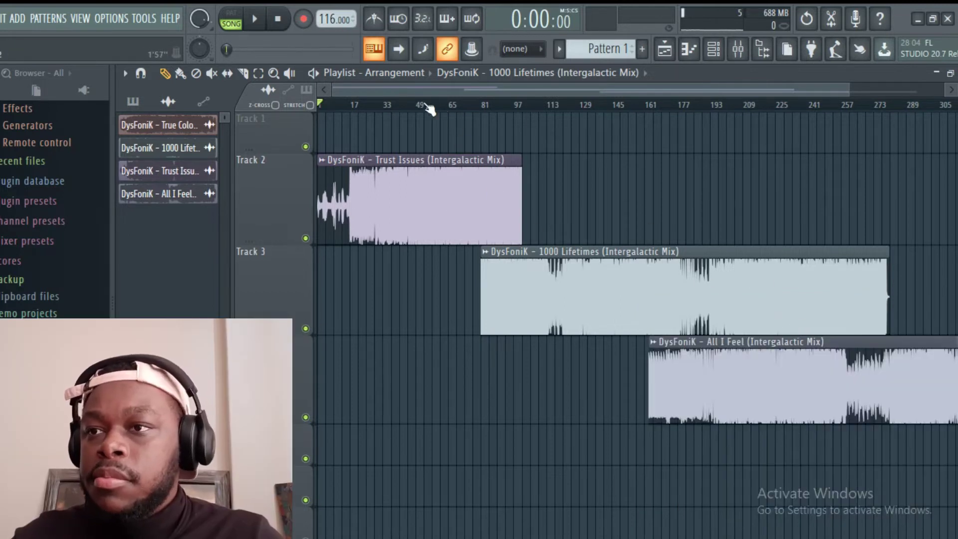
- Play the arrangement from bar 33, then scroll to the Trust Issues and 1000 Lifetimes overlap near bar 81
{"action": "left_click_drag", "start_coordinate": [385, 114], "coordinate": [393, 115]}
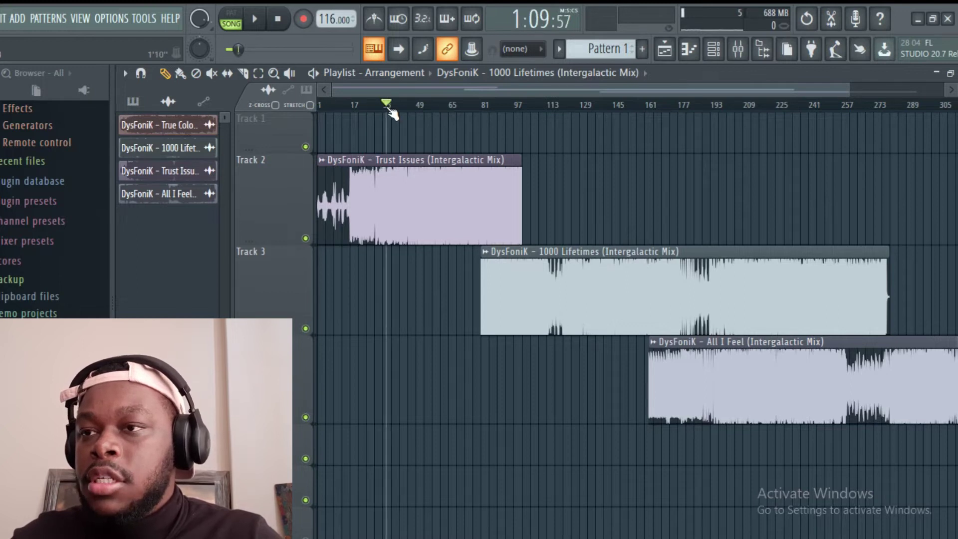
{"action": "key", "text": "space"}
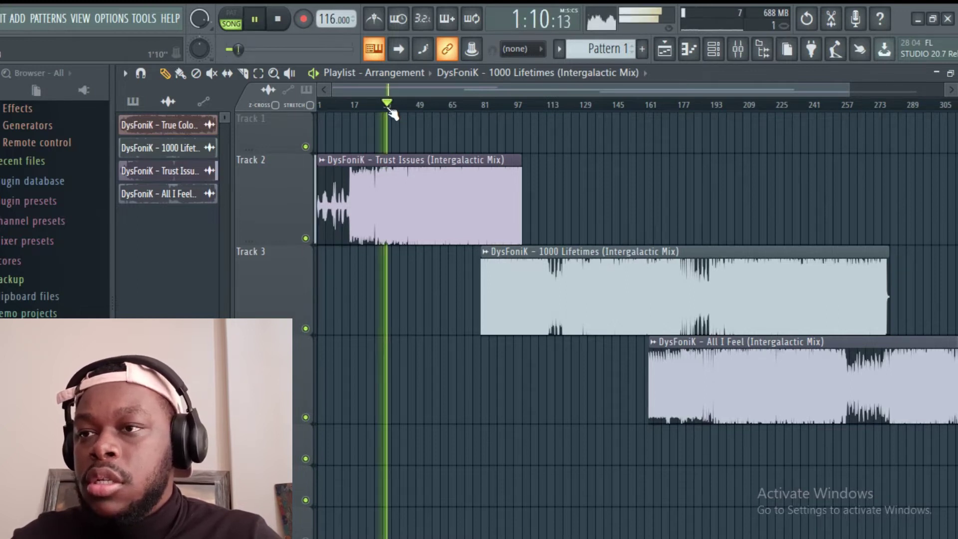
{"action": "scroll", "coordinate": [411, 114], "scroll_direction": "up", "scroll_amount": 3}
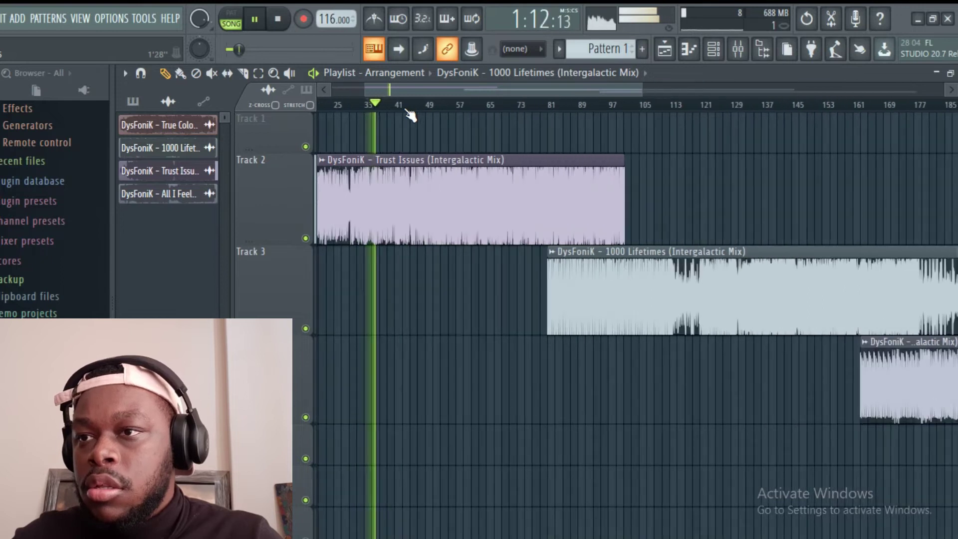
{"action": "scroll", "coordinate": [408, 110], "scroll_direction": "up", "scroll_amount": 1}
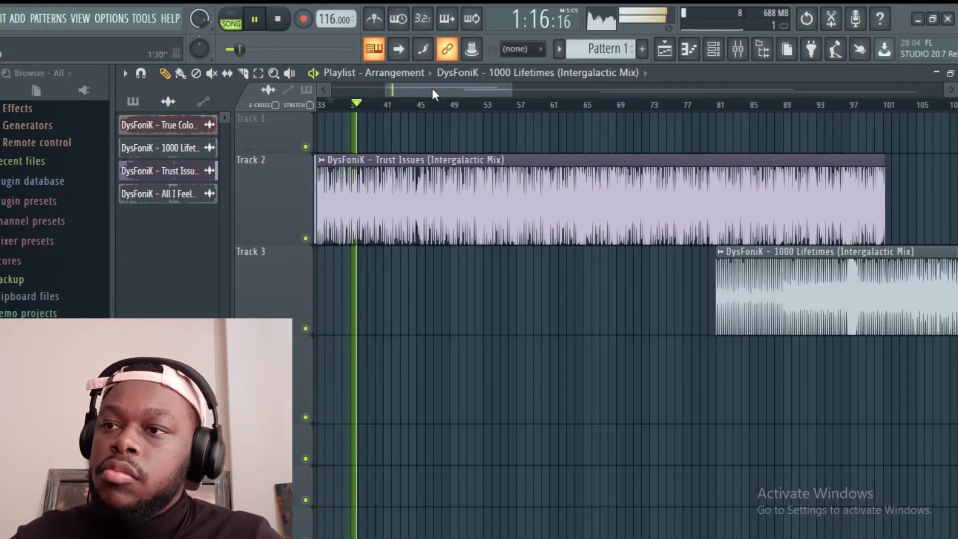
{"action": "key", "text": "space"}
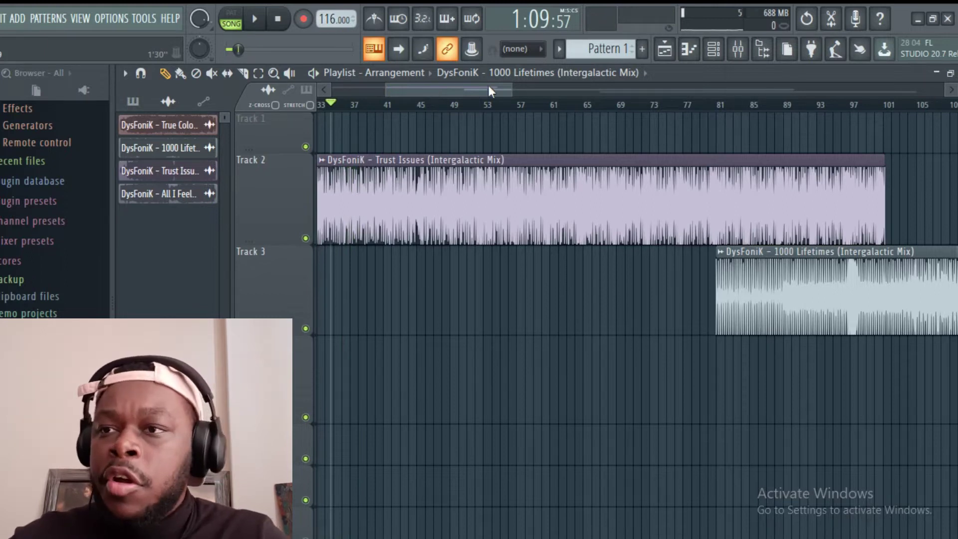
{"action": "left_click_drag", "start_coordinate": [471, 91], "coordinate": [514, 87]}
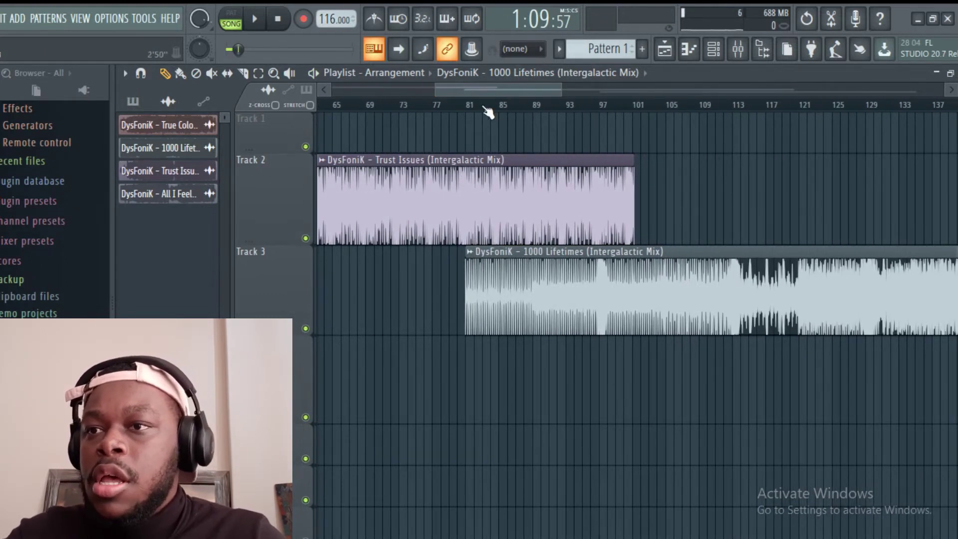
- Put the playhead on the first kick after bar 81 and drag 1000 Lifetimes right onto it
{"action": "scroll", "coordinate": [487, 107], "scroll_direction": "up", "scroll_amount": 6}
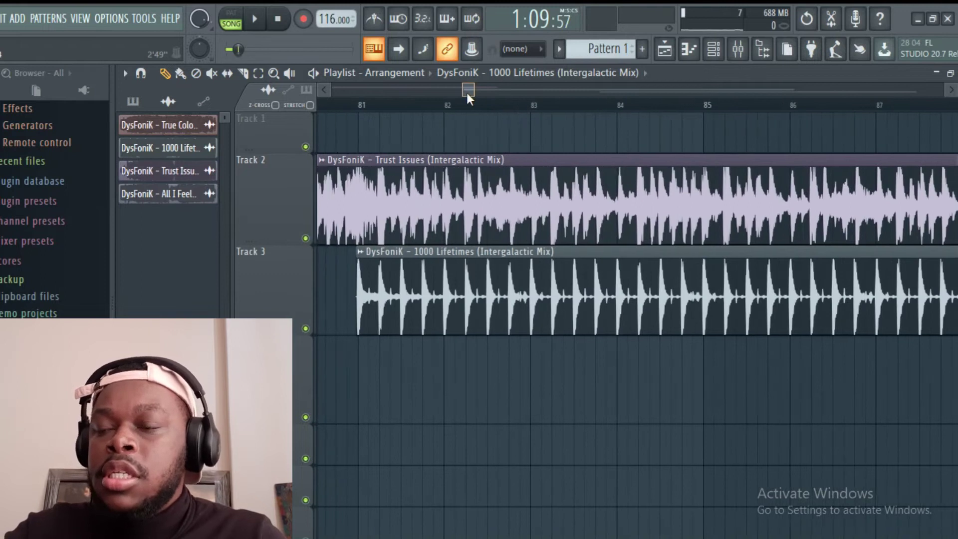
{"action": "left_click_drag", "start_coordinate": [466, 93], "coordinate": [468, 94]}
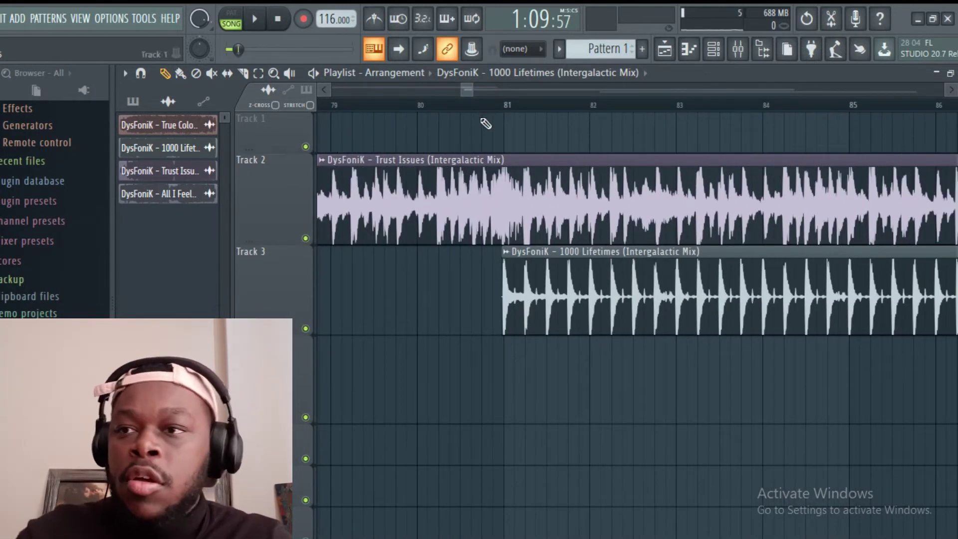
{"action": "left_click", "coordinate": [509, 107]}
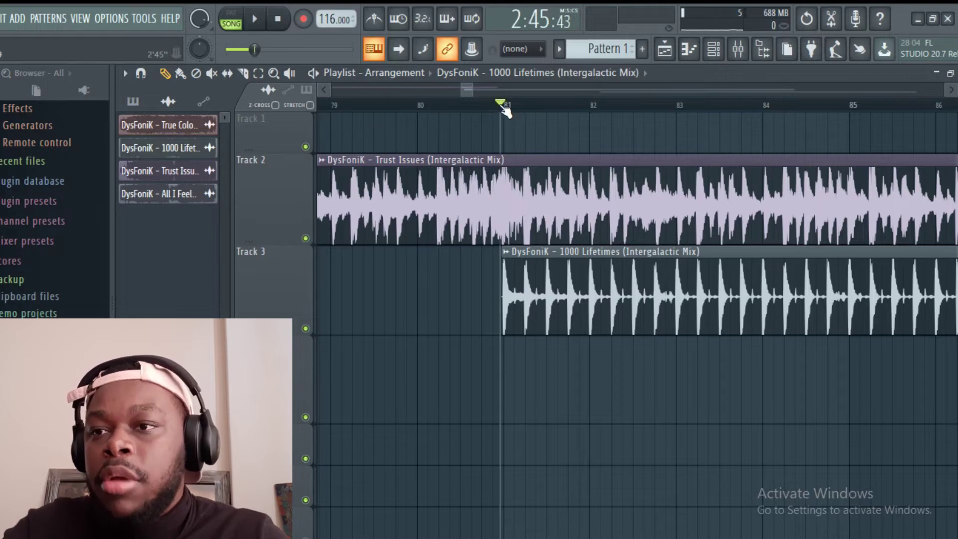
{"action": "scroll", "coordinate": [512, 107], "scroll_direction": "up", "scroll_amount": 4}
{"action": "scroll", "coordinate": [509, 106], "scroll_direction": "up", "scroll_amount": 2}
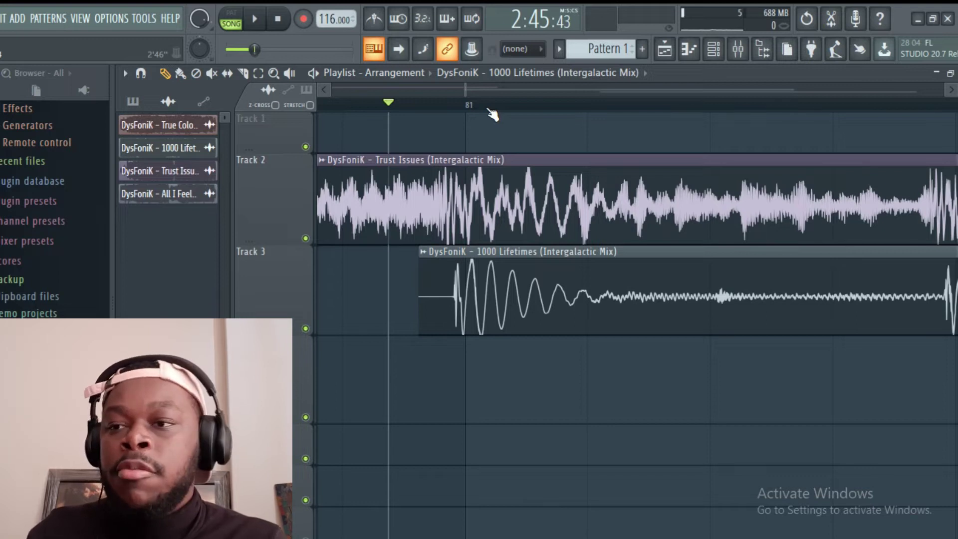
{"action": "left_click", "coordinate": [451, 109]}
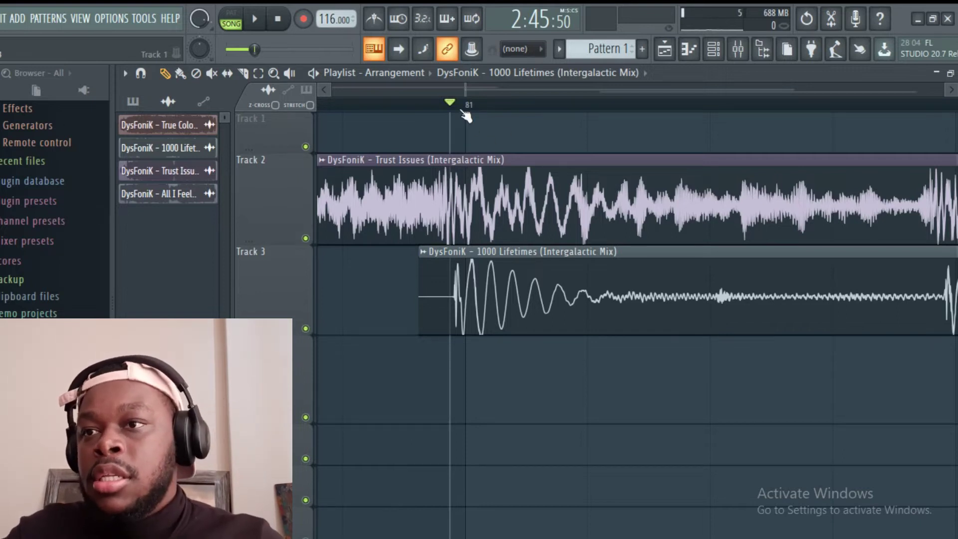
{"action": "left_click", "coordinate": [468, 109]}
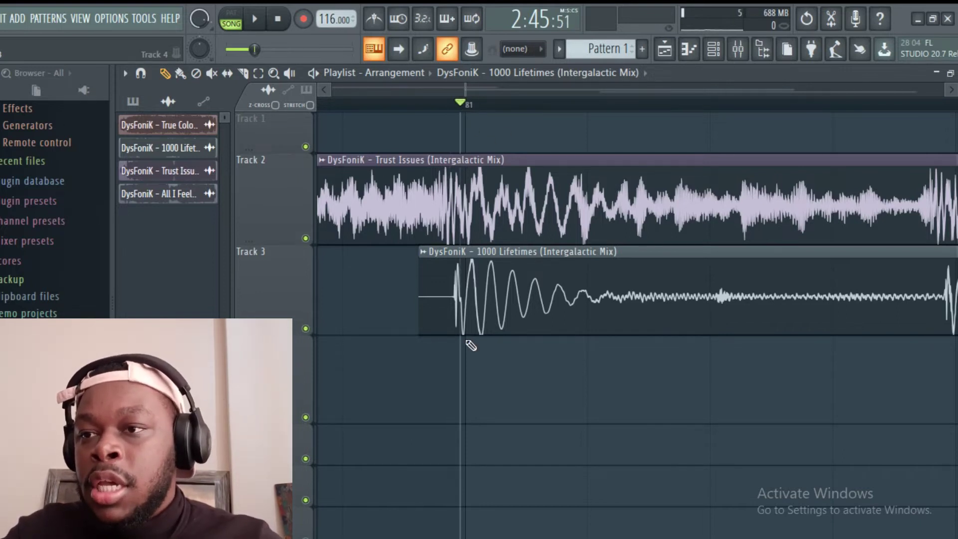
{"action": "left_click_drag", "start_coordinate": [475, 309], "coordinate": [478, 311]}
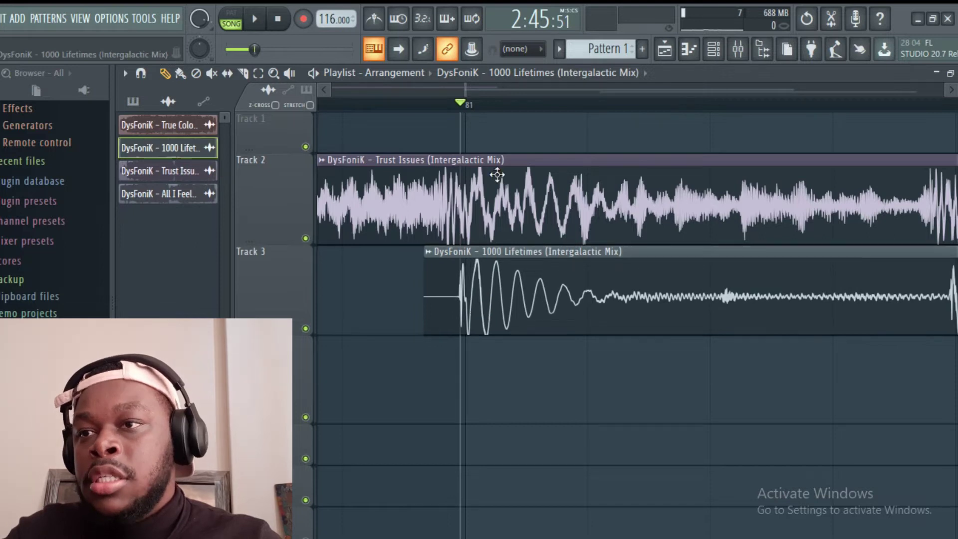
{"action": "scroll", "coordinate": [509, 111], "scroll_direction": "down", "scroll_amount": 4}
{"action": "scroll", "coordinate": [509, 111], "scroll_direction": "down", "scroll_amount": 3}
{"action": "scroll", "coordinate": [511, 108], "scroll_direction": "up", "scroll_amount": 7}
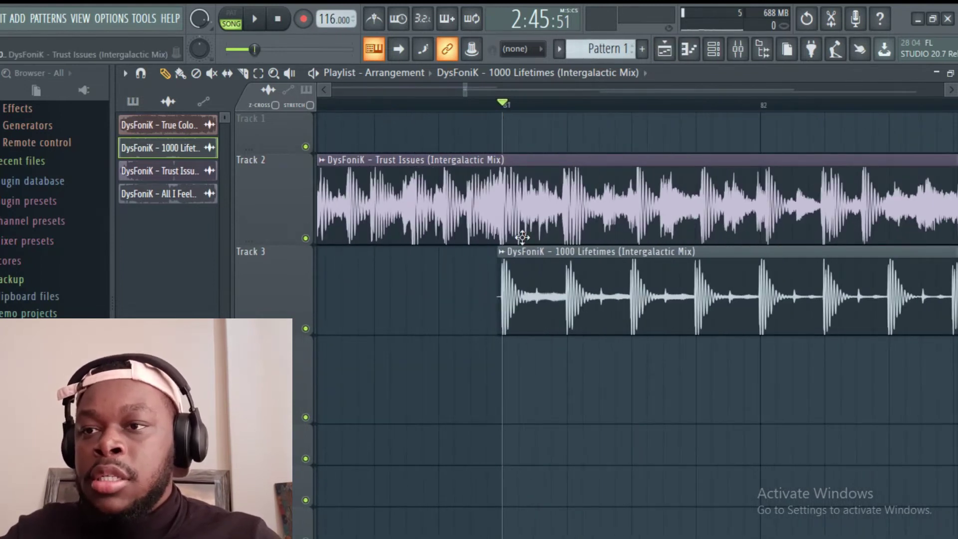
{"action": "scroll", "coordinate": [394, 108], "scroll_direction": "down", "scroll_amount": 2}
{"action": "left_click", "coordinate": [391, 107]}
{"action": "key", "text": "space"}
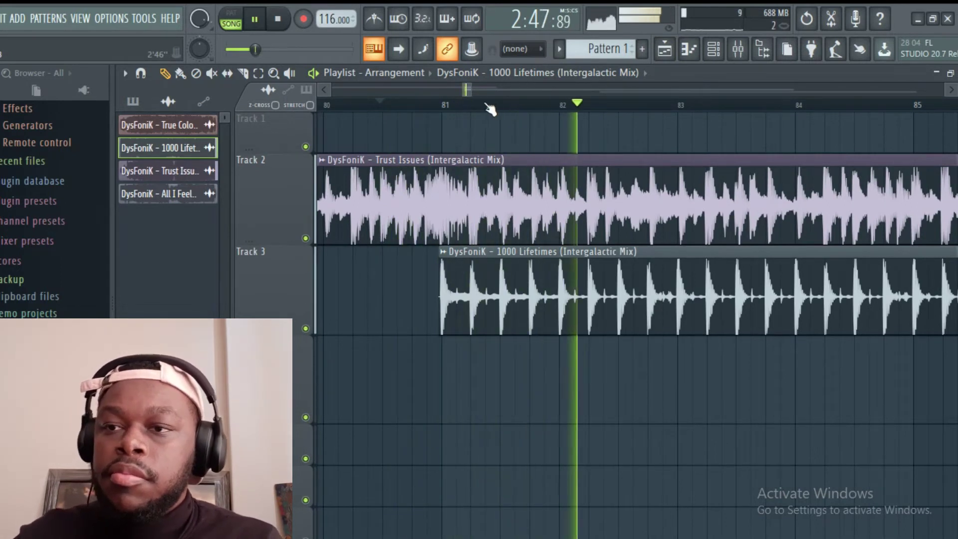
{"action": "scroll", "coordinate": [490, 109], "scroll_direction": "down", "scroll_amount": 1}
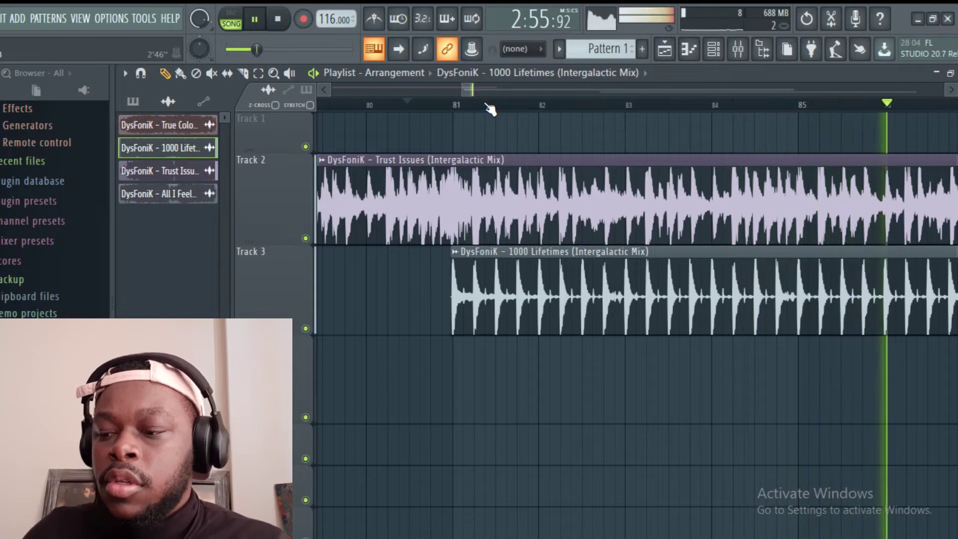
{"action": "key", "text": "space"}
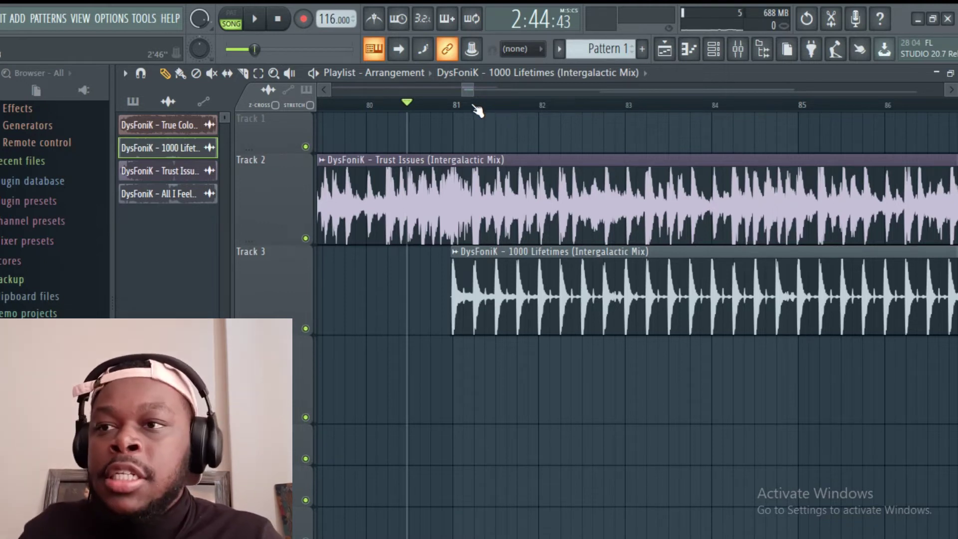
{"action": "scroll", "coordinate": [464, 114], "scroll_direction": "up", "scroll_amount": 3}
{"action": "scroll", "coordinate": [464, 114], "scroll_direction": "up", "scroll_amount": 4}
{"action": "scroll", "coordinate": [435, 102], "scroll_direction": "left", "scroll_amount": 2}
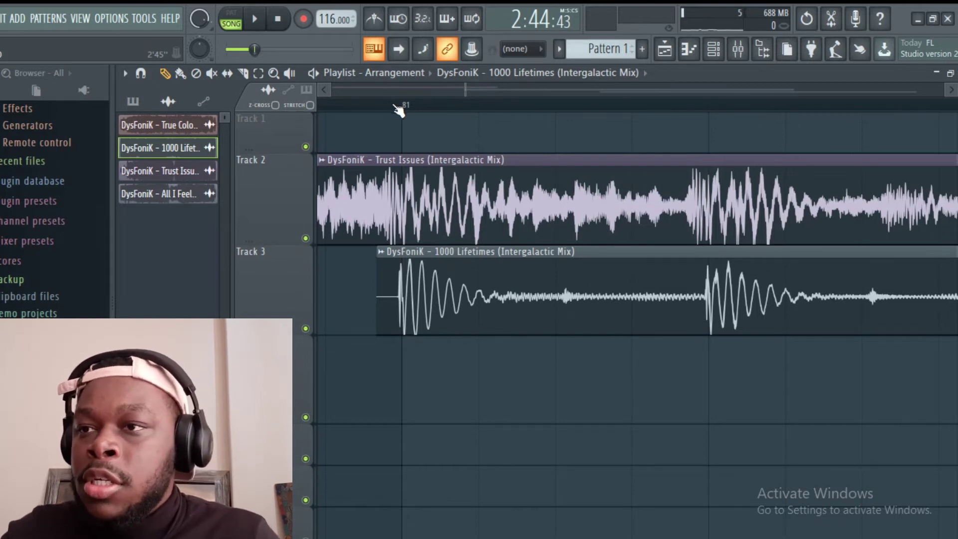
{"action": "scroll", "coordinate": [395, 106], "scroll_direction": "down", "scroll_amount": 4}
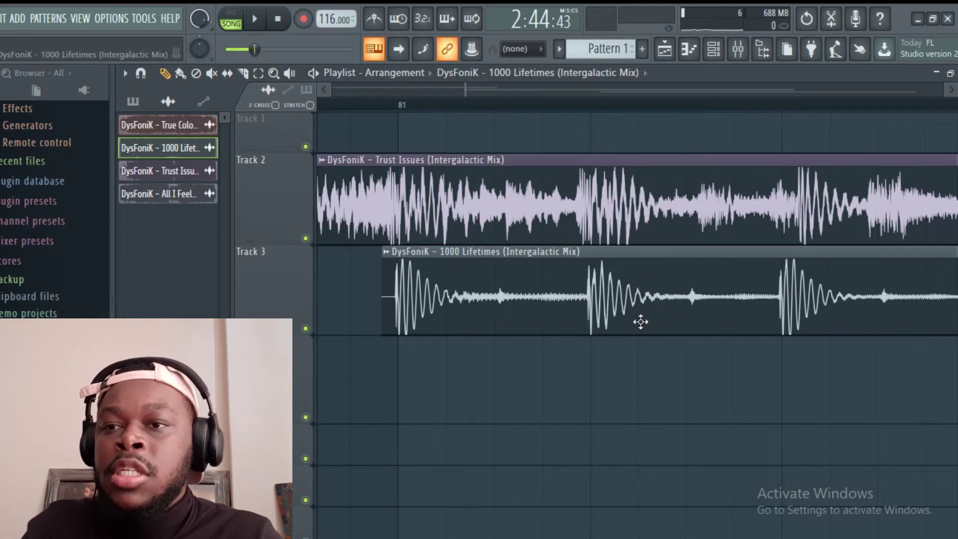
- Replay the Trust Issues and 1000 Lifetimes overlap from bar 81
{"action": "scroll", "coordinate": [493, 110], "scroll_direction": "down", "scroll_amount": 1}
{"action": "scroll", "coordinate": [430, 112], "scroll_direction": "up", "scroll_amount": 1}
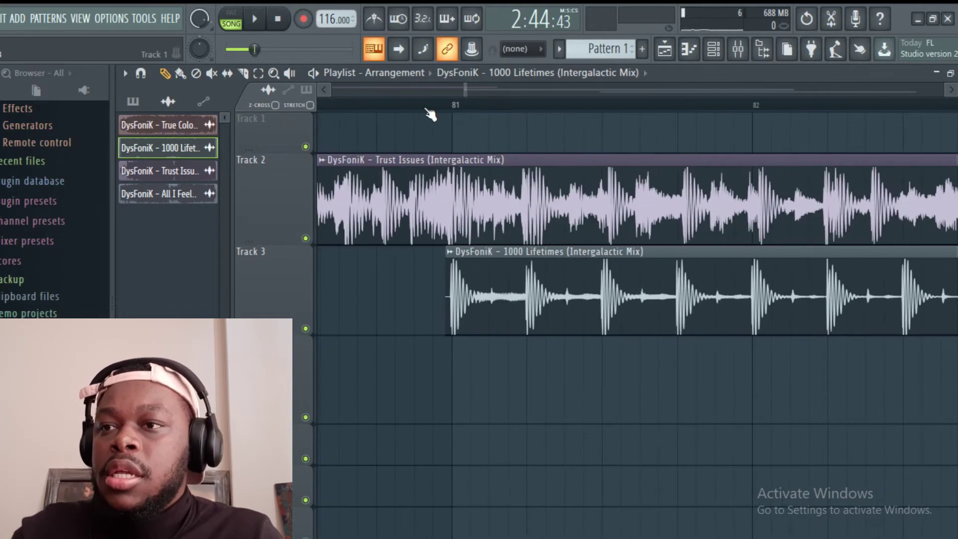
{"action": "key", "text": "space"}
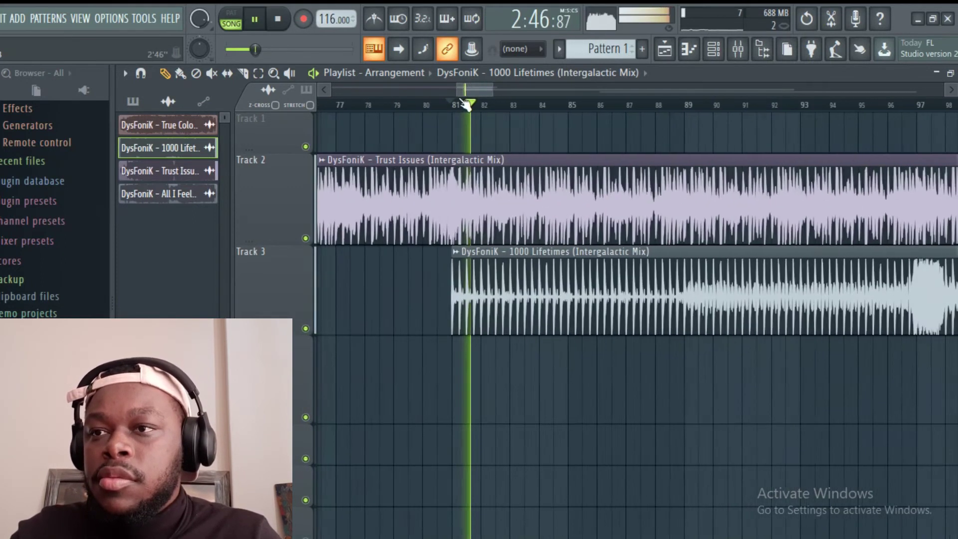
{"action": "scroll", "coordinate": [480, 88], "scroll_direction": "down", "scroll_amount": 3}
{"action": "scroll", "coordinate": [484, 89], "scroll_direction": "up", "scroll_amount": 1}
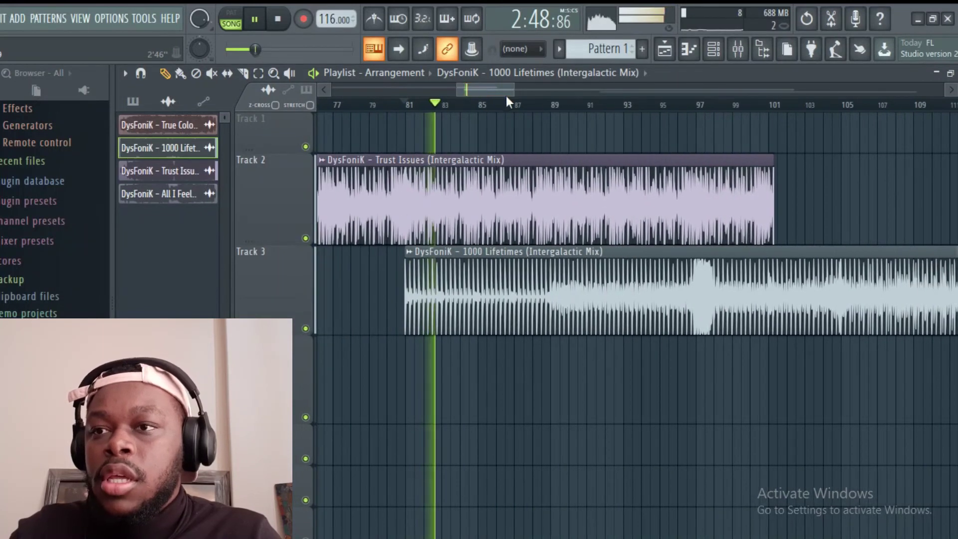
{"action": "key", "text": "space"}
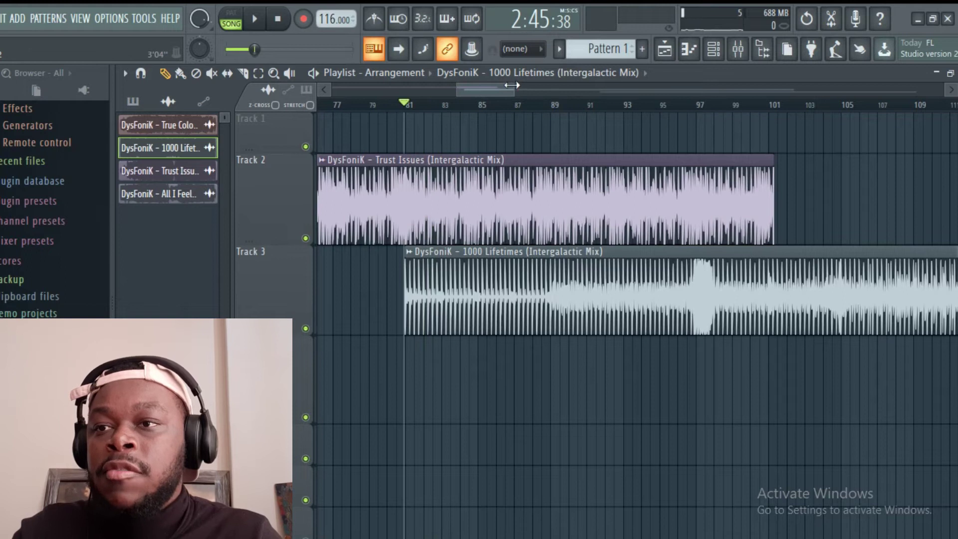
- Move the song position to bar 89, play from there, then zoom out
{"action": "left_click_drag", "start_coordinate": [508, 88], "coordinate": [511, 90]}
{"action": "left_click", "coordinate": [523, 105]}
{"action": "key", "text": "space"}
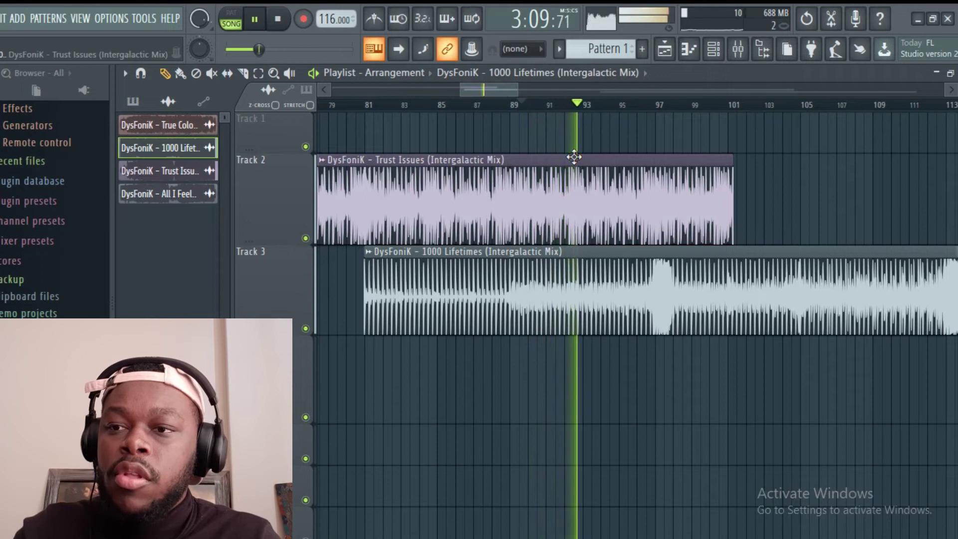
{"action": "key", "text": "space"}
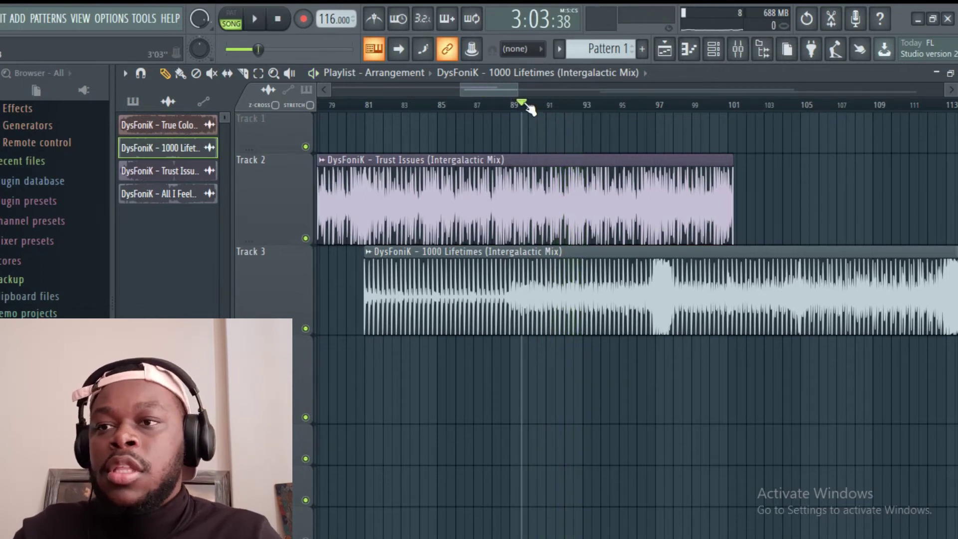
{"action": "scroll", "coordinate": [528, 107], "scroll_direction": "down", "scroll_amount": 5}
{"action": "scroll", "coordinate": [530, 108], "scroll_direction": "down", "scroll_amount": 4}
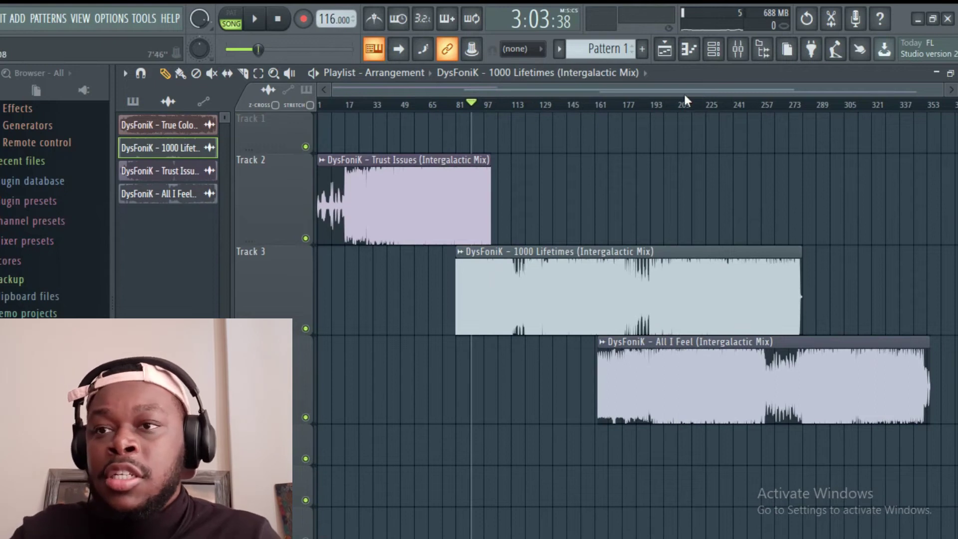
- Set the song position to bar 162 and play the 1000 Lifetimes to All I Feel transition
{"action": "scroll", "coordinate": [609, 108], "scroll_direction": "up", "scroll_amount": 10}
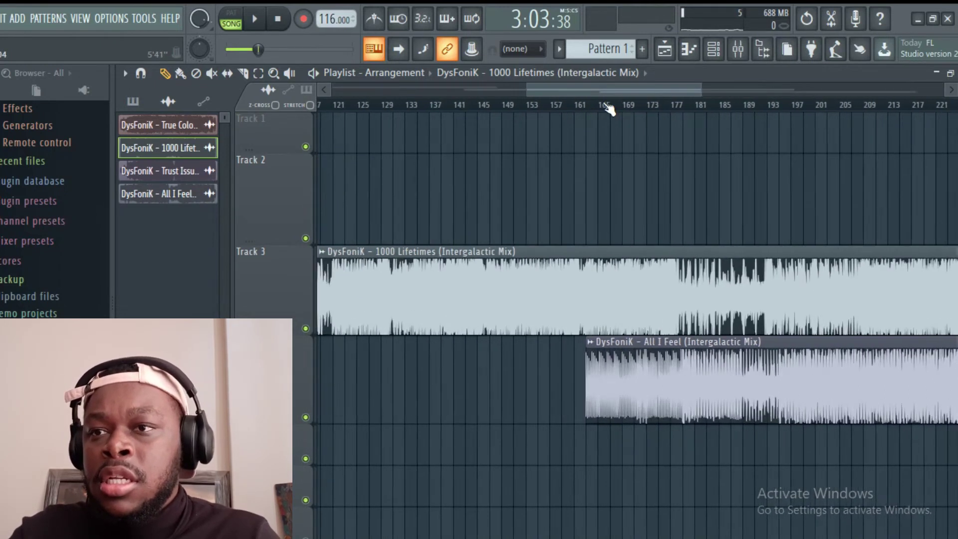
{"action": "left_click", "coordinate": [447, 109]}
{"action": "scroll", "coordinate": [454, 110], "scroll_direction": "up", "scroll_amount": 3}
{"action": "scroll", "coordinate": [460, 111], "scroll_direction": "up", "scroll_amount": 2}
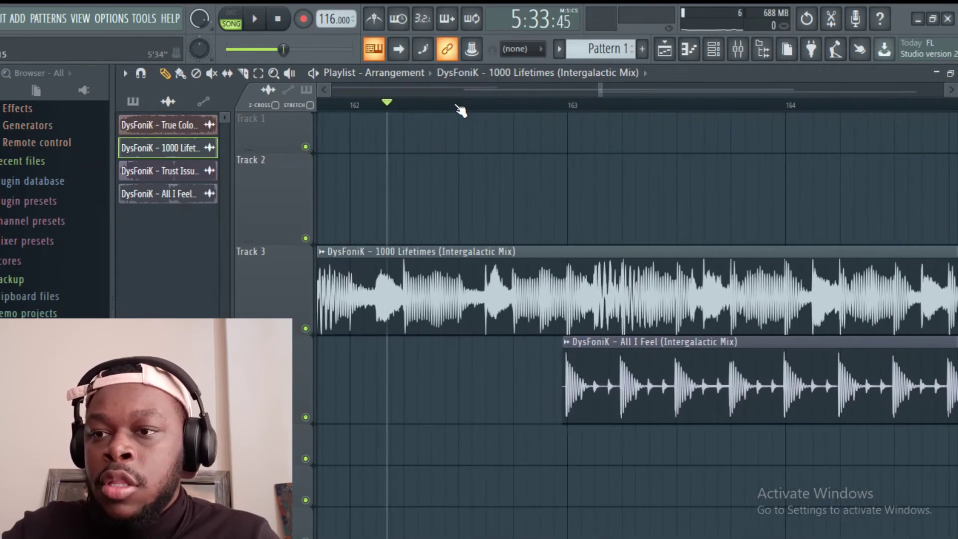
{"action": "key", "text": "space"}
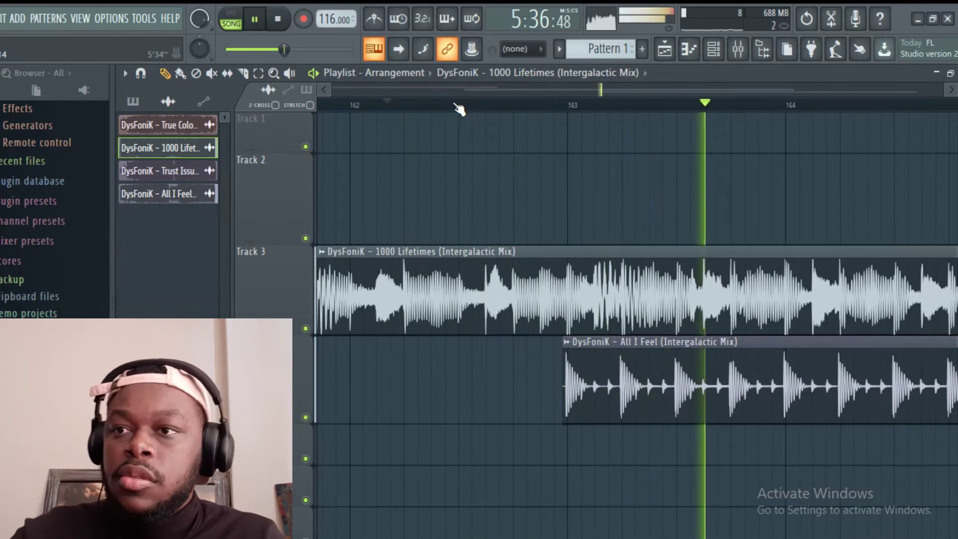
{"action": "scroll", "coordinate": [459, 109], "scroll_direction": "down", "scroll_amount": 3}
{"action": "scroll", "coordinate": [459, 109], "scroll_direction": "down", "scroll_amount": 3}
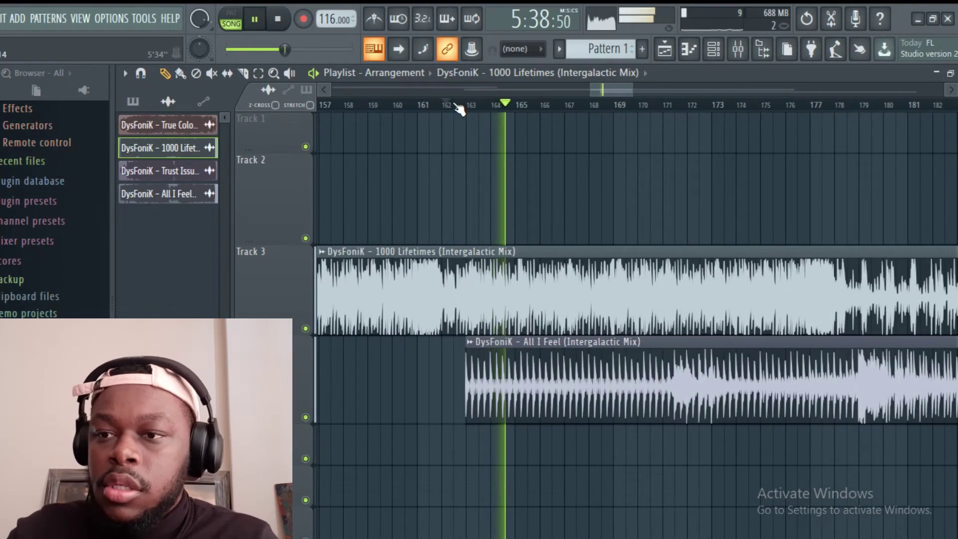
{"action": "key", "text": "space"}
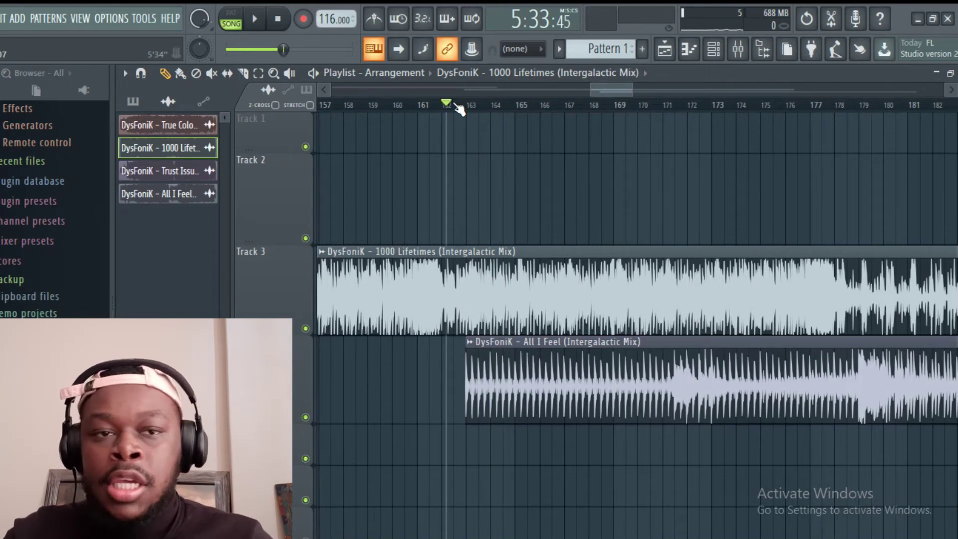
- Replay the transition from bar 162 and zoom back out
{"action": "key", "text": "space"}
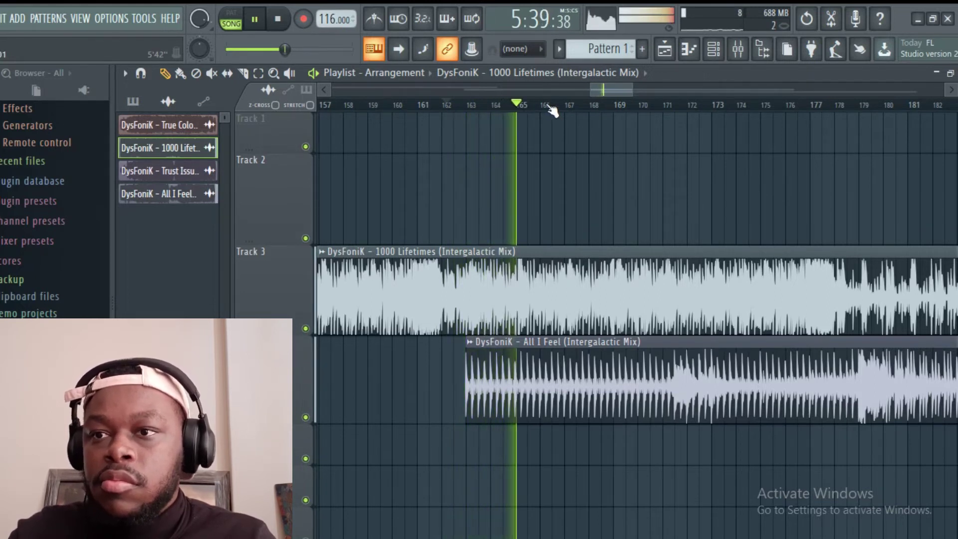
{"action": "scroll", "coordinate": [553, 108], "scroll_direction": "down", "scroll_amount": 10}
{"action": "scroll", "coordinate": [553, 110], "scroll_direction": "down", "scroll_amount": 1}
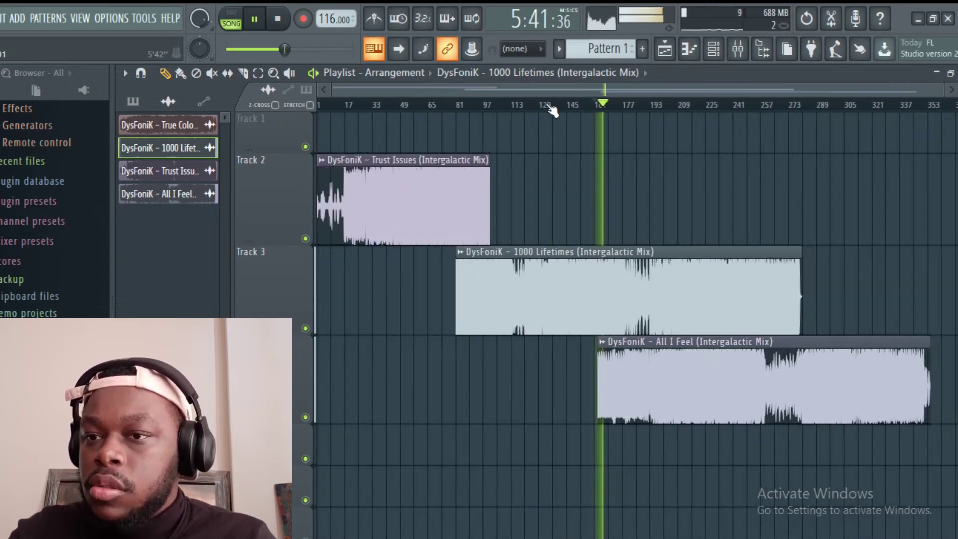
{"action": "key", "text": "space"}
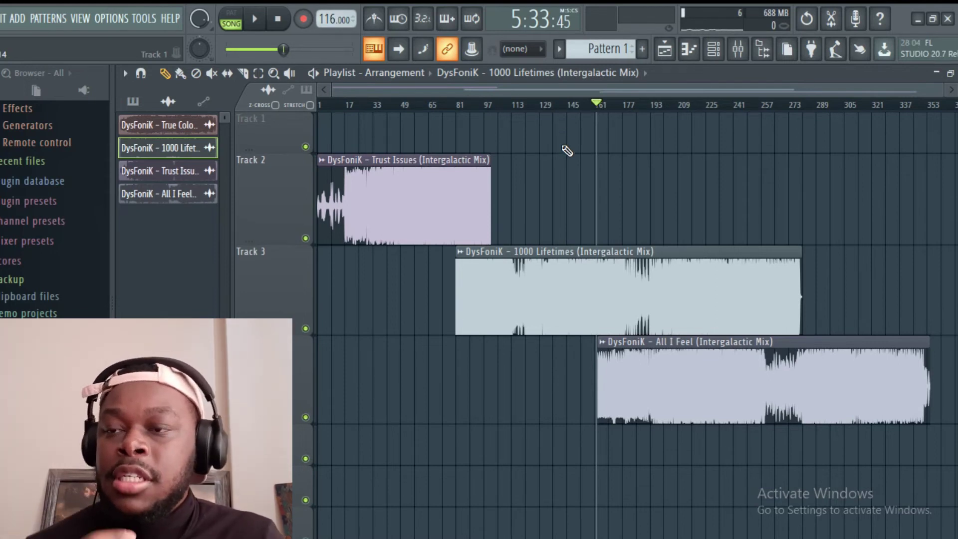
- Delete the 1000 Lifetimes and All I Feel clips, leaving Trust Issues selected on Track 2
{"action": "right_click", "coordinate": [650, 287]}
{"action": "right_click", "coordinate": [669, 358]}
{"action": "left_click_drag", "start_coordinate": [942, 92], "coordinate": [839, 158]}
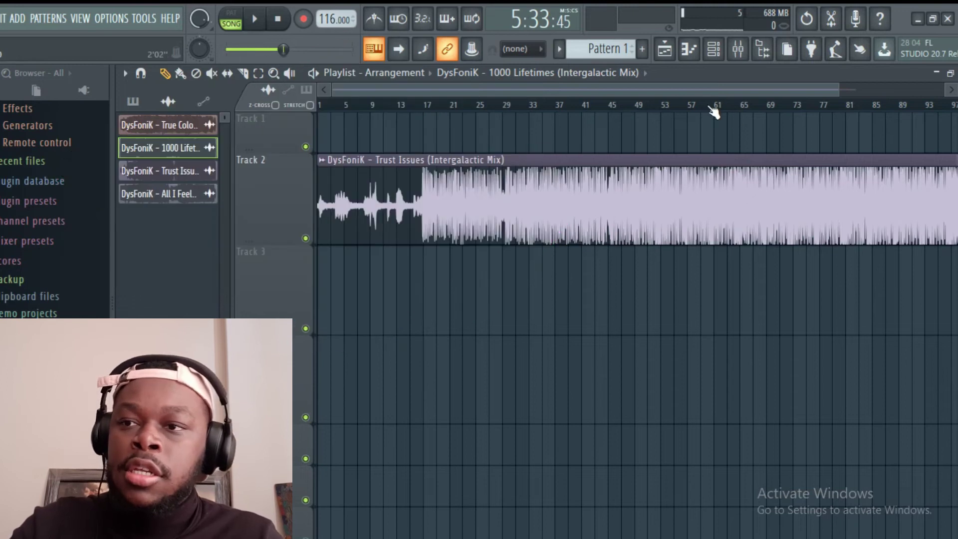
{"action": "scroll", "coordinate": [714, 110], "scroll_direction": "down", "scroll_amount": 2}
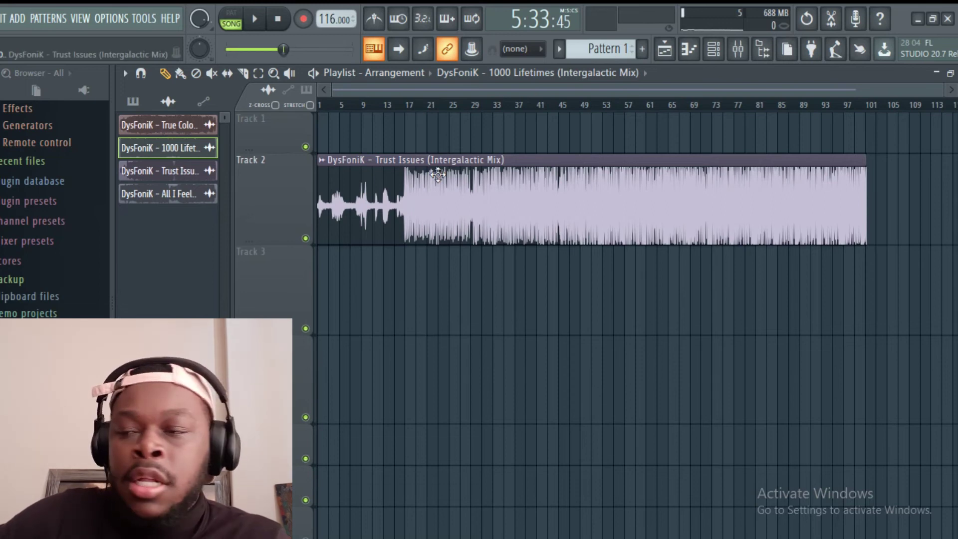
{"action": "left_click_drag", "start_coordinate": [437, 174], "coordinate": [447, 175]}
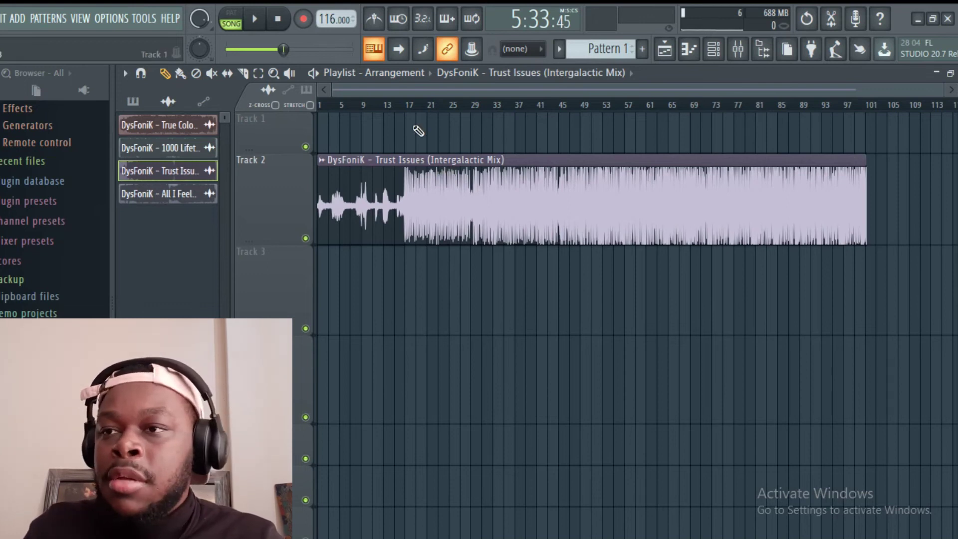
- Drag a ruler time selection over Trust Issues from bar 17 to about bar 43
{"action": "scroll", "coordinate": [407, 108], "scroll_direction": "up", "scroll_amount": 5}
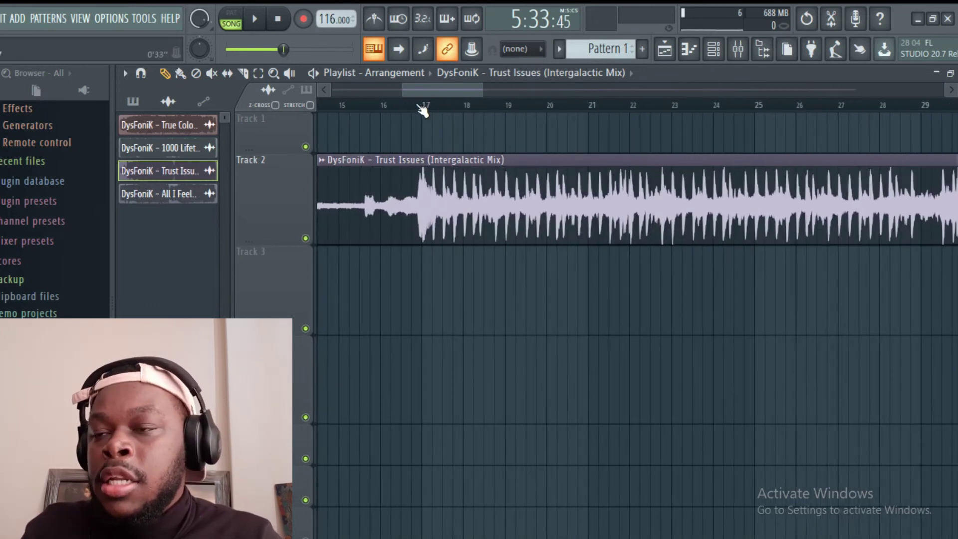
{"action": "left_click_drag", "start_coordinate": [420, 106], "coordinate": [950, 106]}
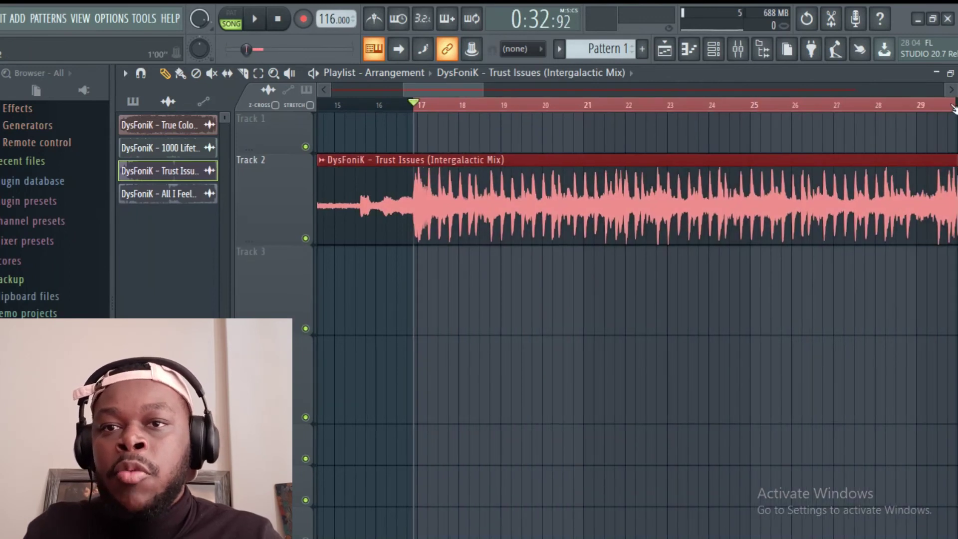
{"action": "scroll", "coordinate": [913, 106], "scroll_direction": "down", "scroll_amount": 3}
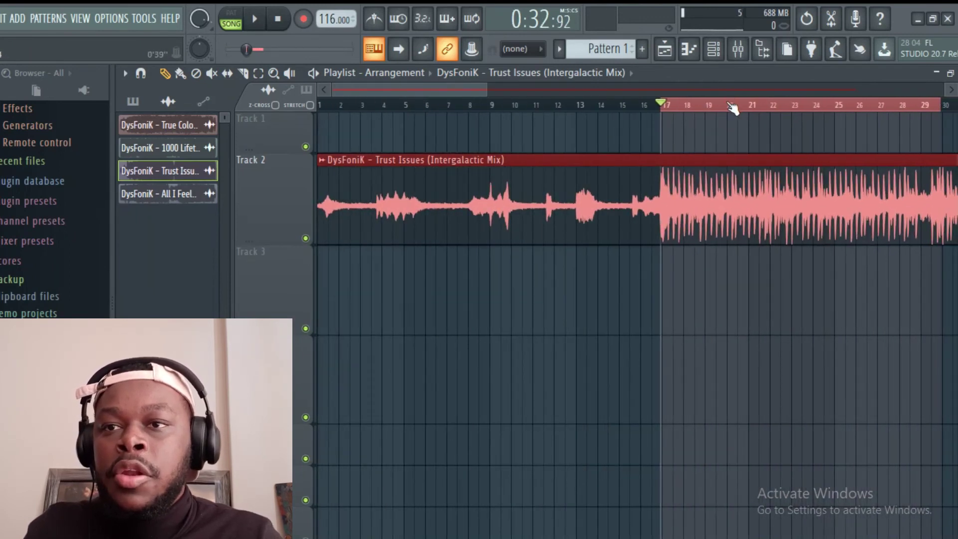
{"action": "scroll", "coordinate": [732, 106], "scroll_direction": "down", "scroll_amount": 3}
{"action": "left_click_drag", "start_coordinate": [734, 106], "coordinate": [921, 106]}
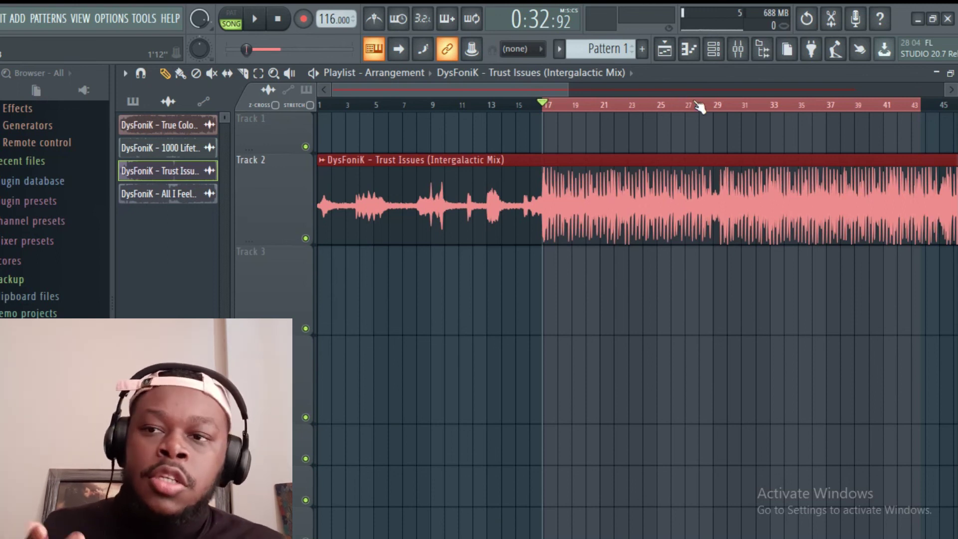
{"action": "scroll", "coordinate": [713, 112], "scroll_direction": "down", "scroll_amount": 4}
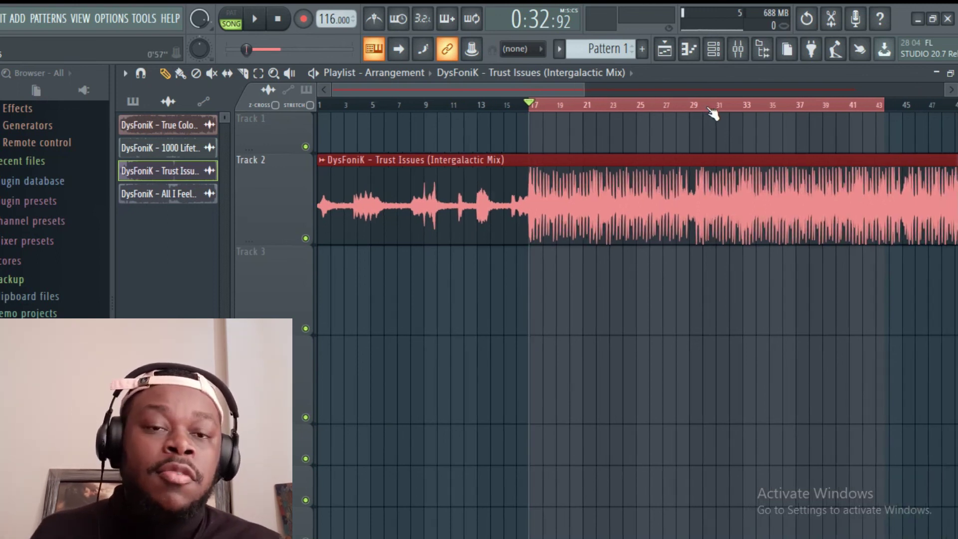